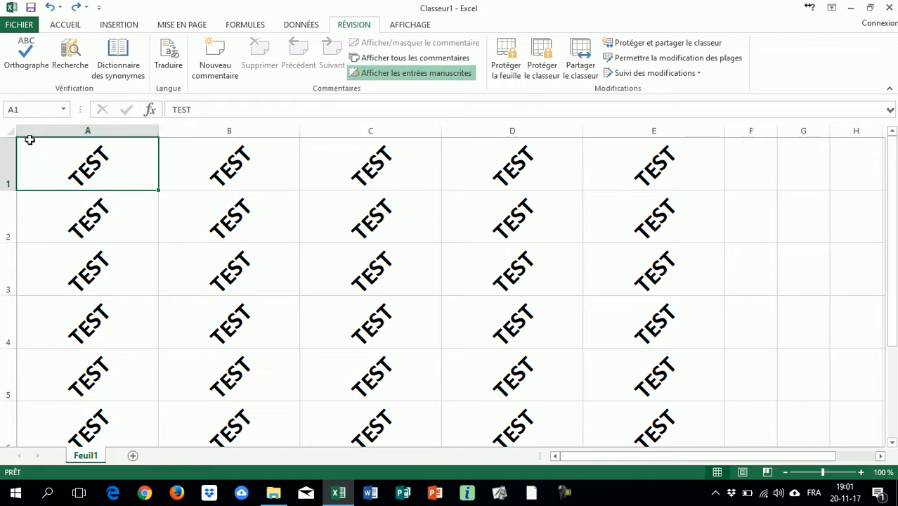
# Clear the contents of the whole sheet and undo the clearing.
pyautogui.click(9, 132)
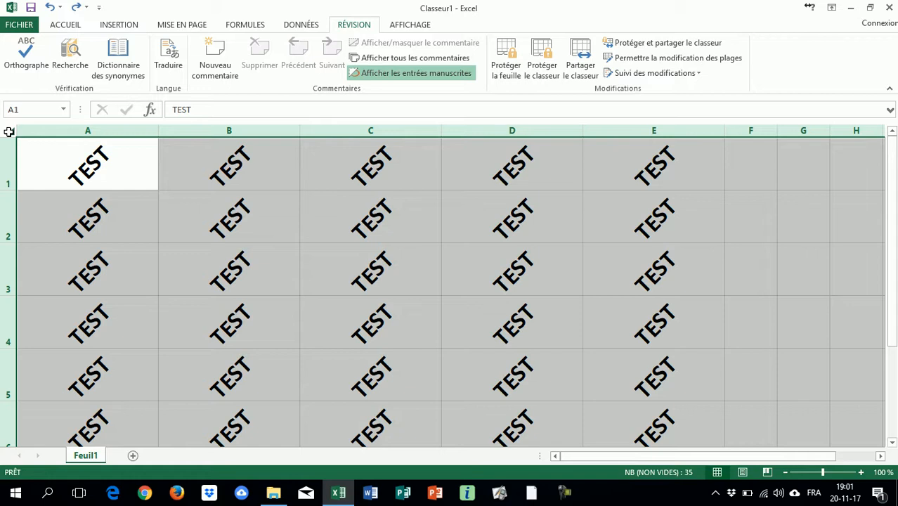
pyautogui.press('Delete')
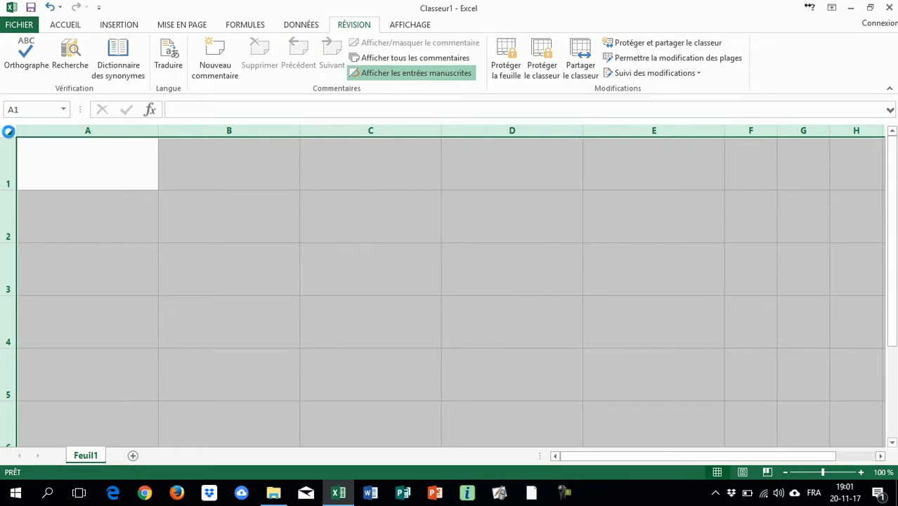
pyautogui.hotkey('ctrl', 'z')
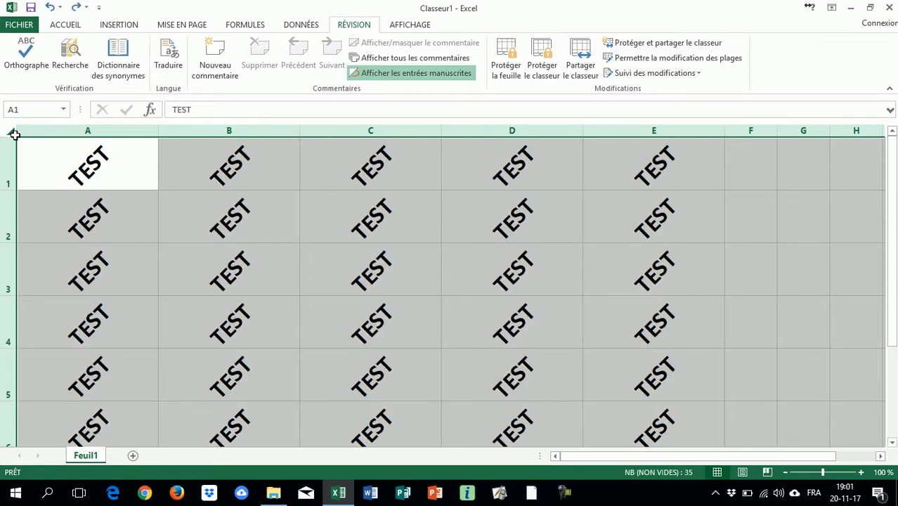
# Undo the last row height changes and redo them.
pyautogui.hotkey('ctrl', 'z')
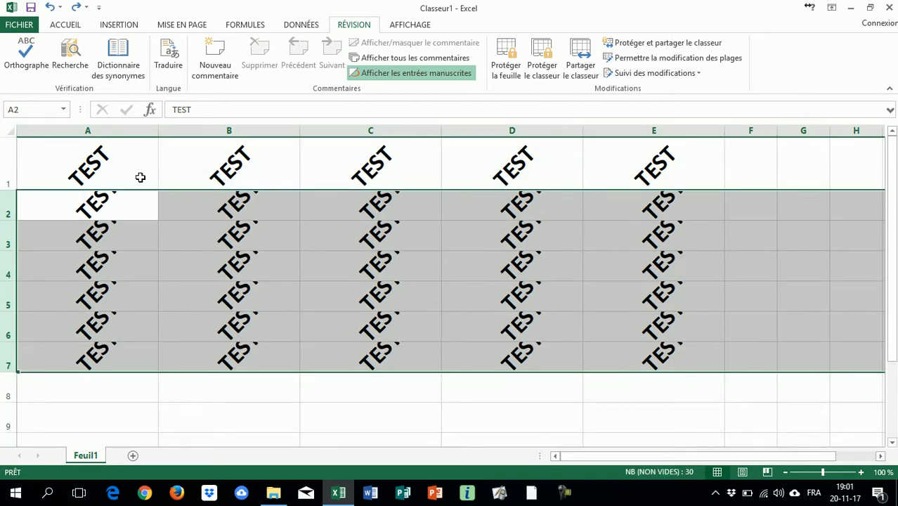
pyautogui.hotkey('ctrl', 'y')
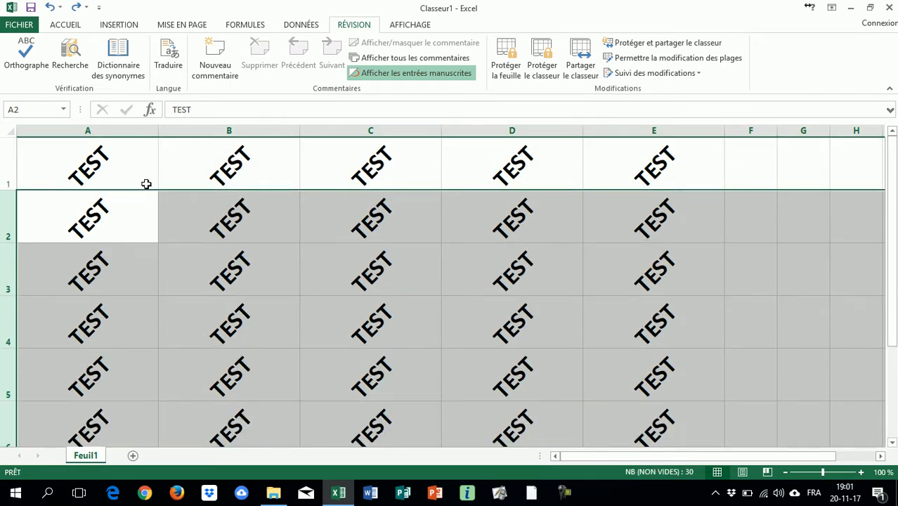
pyautogui.hotkey('ctrl', 'z')
pyautogui.hotkey('ctrl', 'z')
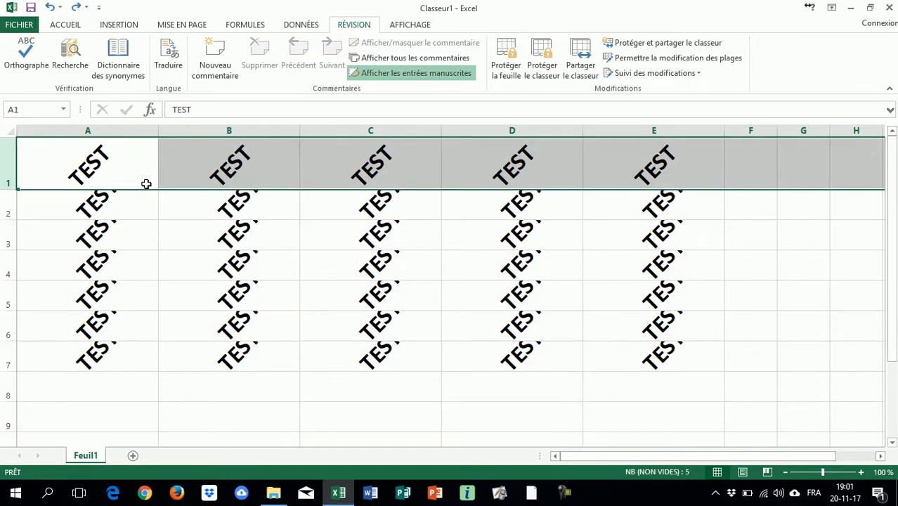
pyautogui.hotkey('ctrl', 'y')
pyautogui.hotkey('ctrl', 'y')
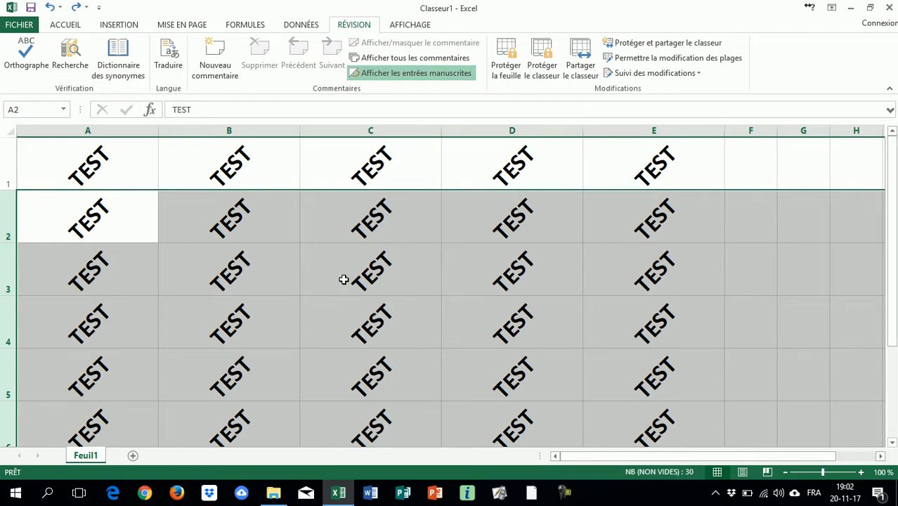
pyautogui.click(370, 273)
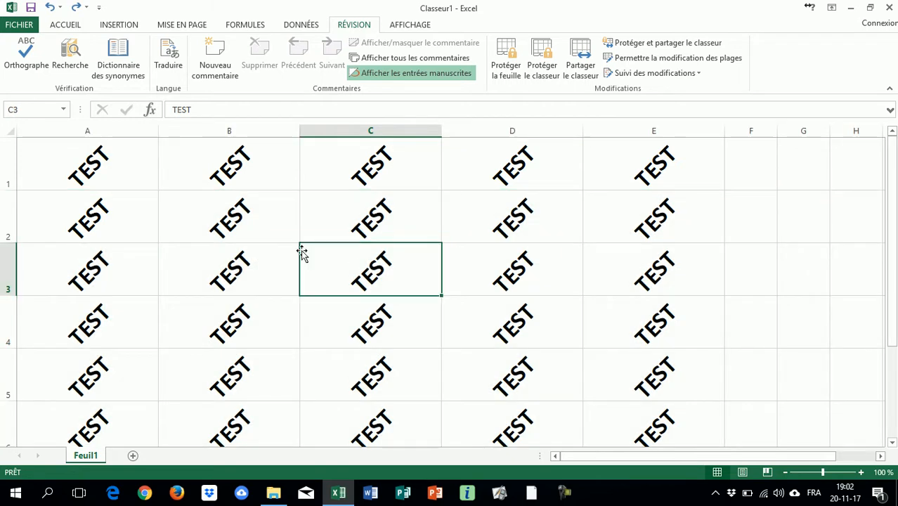
pyautogui.click(240, 133)
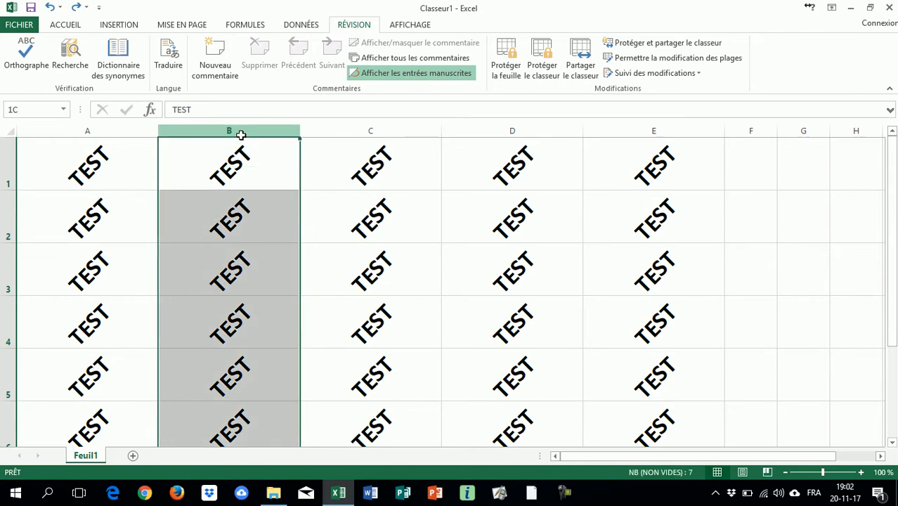
pyautogui.click(253, 255)
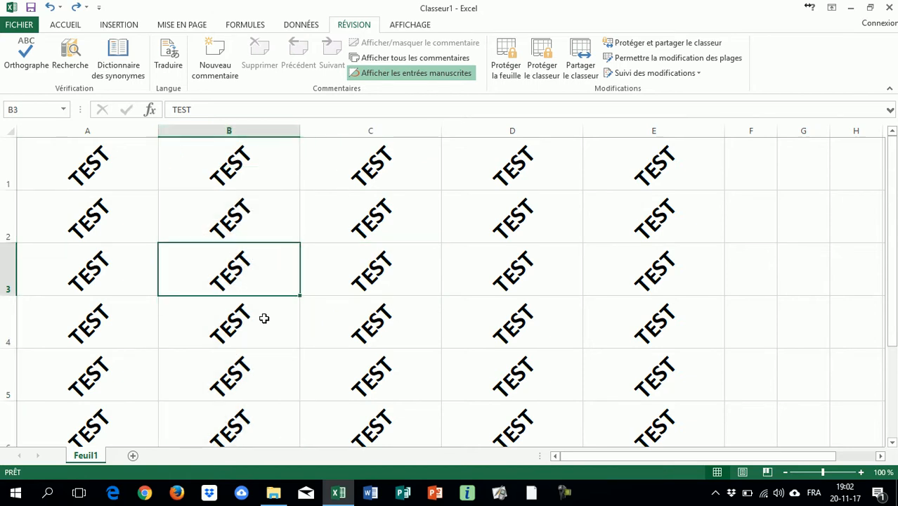
# Colour the text of the entire column B red.
pyautogui.click(235, 127)
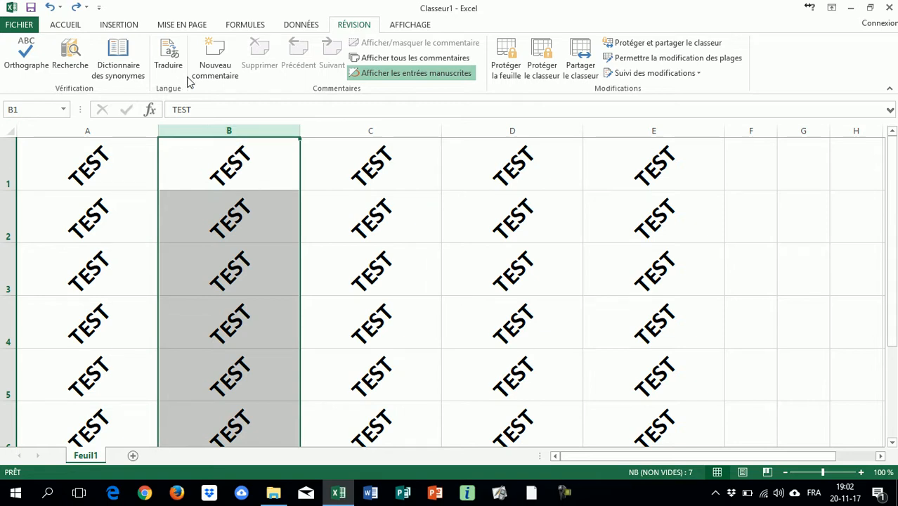
pyautogui.click(65, 28)
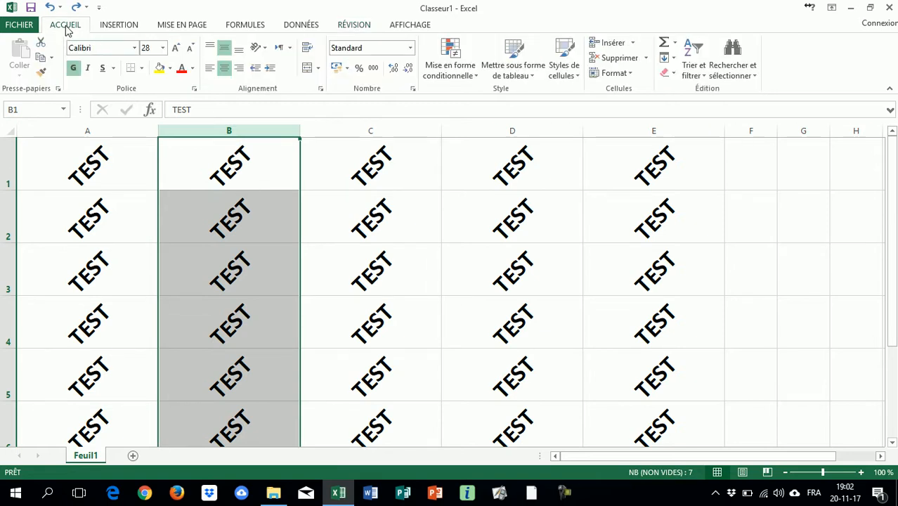
pyautogui.click(182, 71)
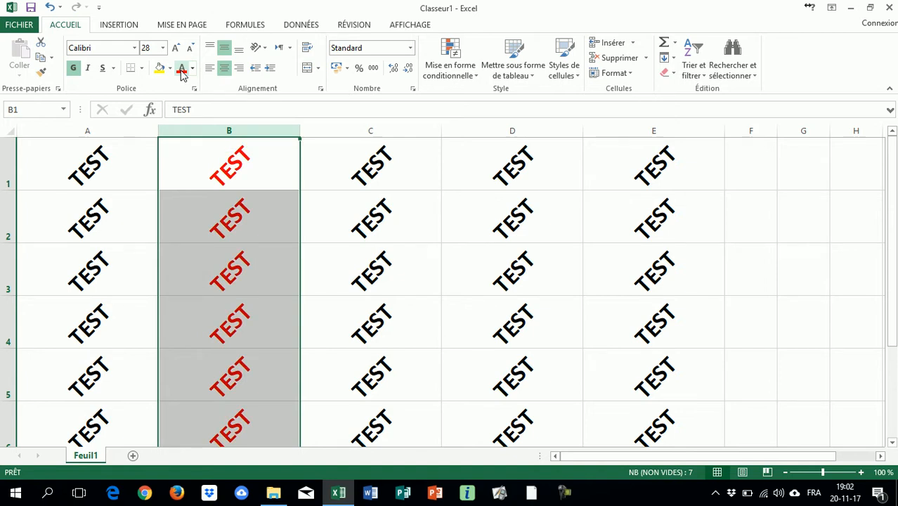
# Enter the sample text "kjdhfksdj" in cell B8, below the last TEST entry.
pyautogui.scroll(-1, 171, 288)
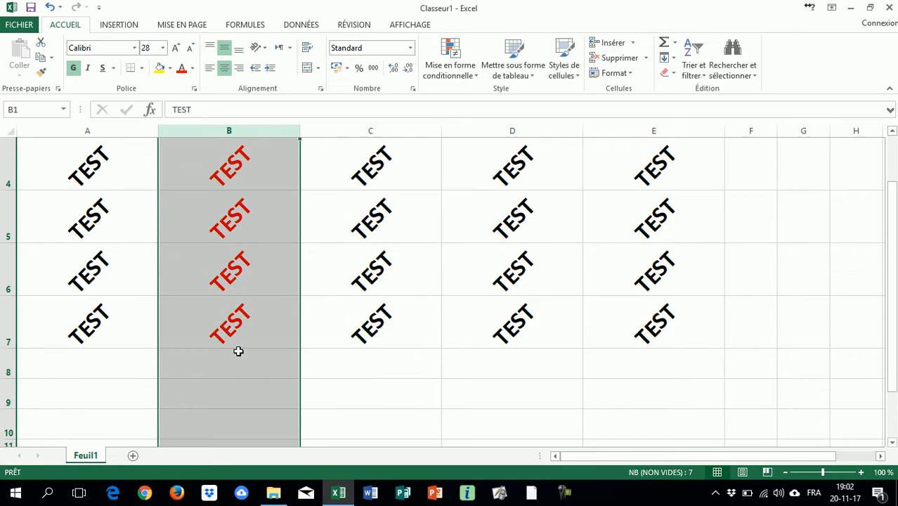
pyautogui.click(239, 361)
pyautogui.write('kjdhfksdj')
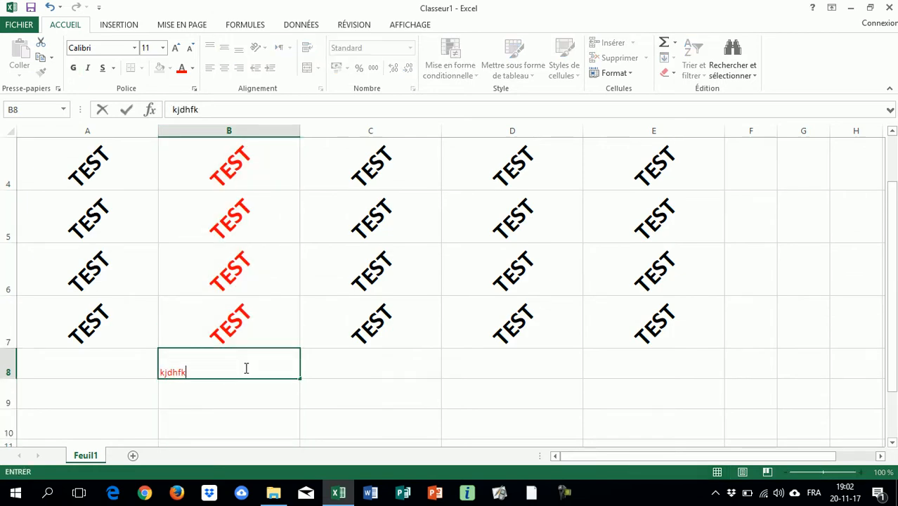
pyautogui.click(370, 427)
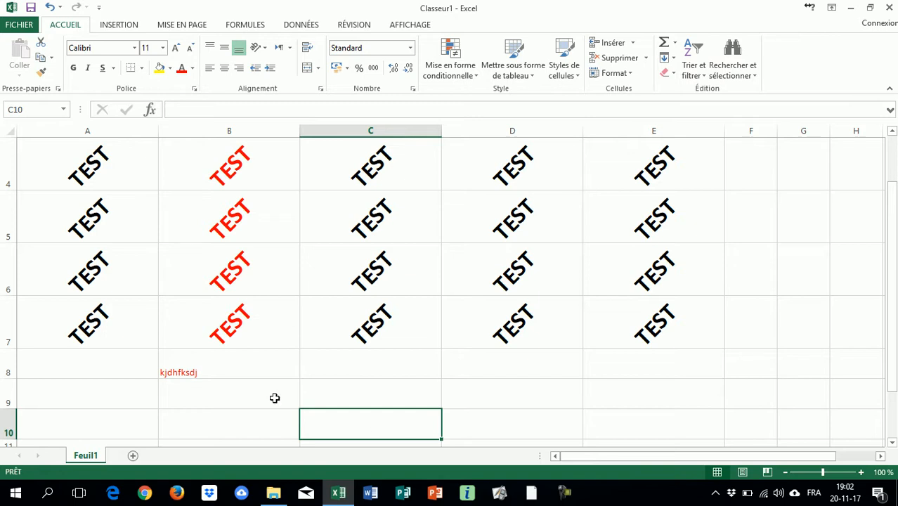
# Clear the sample text from cell B8 and return to cell B2.
pyautogui.click(229, 376)
pyautogui.press('Delete')
pyautogui.scroll(1, 234, 366)
pyautogui.click(267, 210)
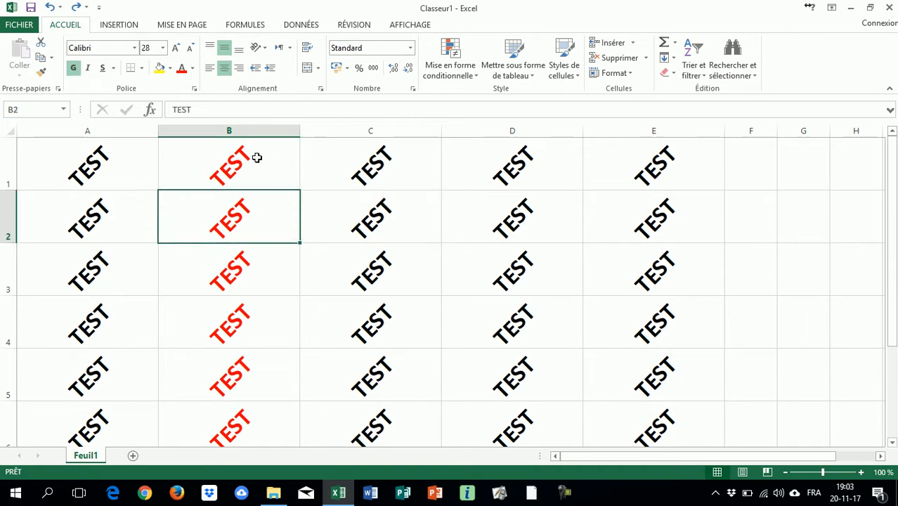
pyautogui.click(259, 128)
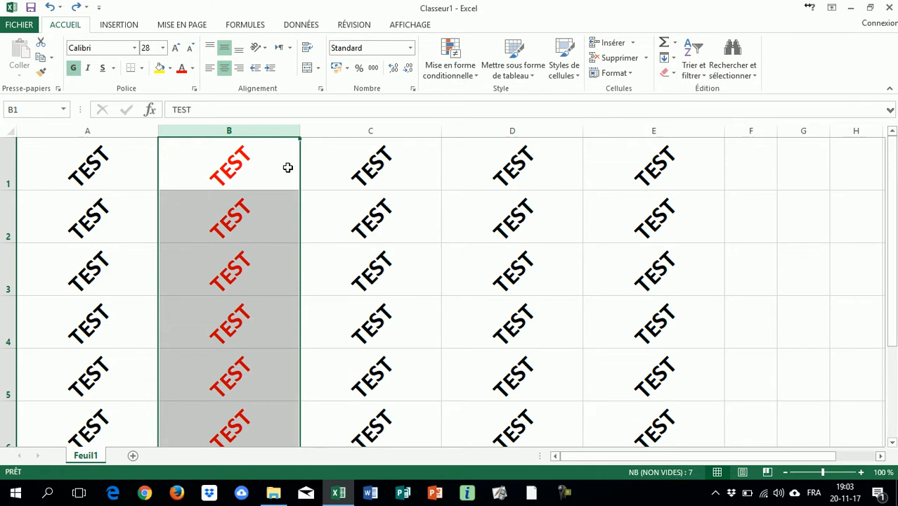
pyautogui.click(371, 152)
pyautogui.click(538, 172)
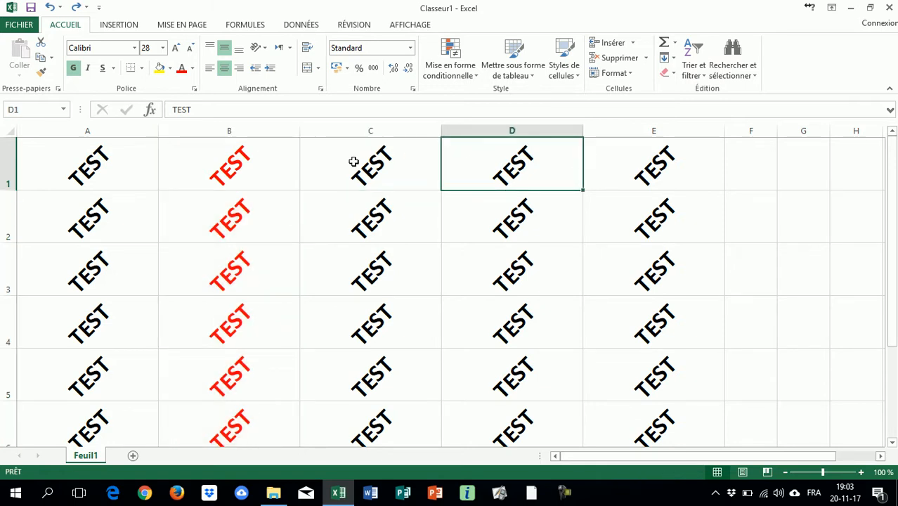
pyautogui.click(244, 167)
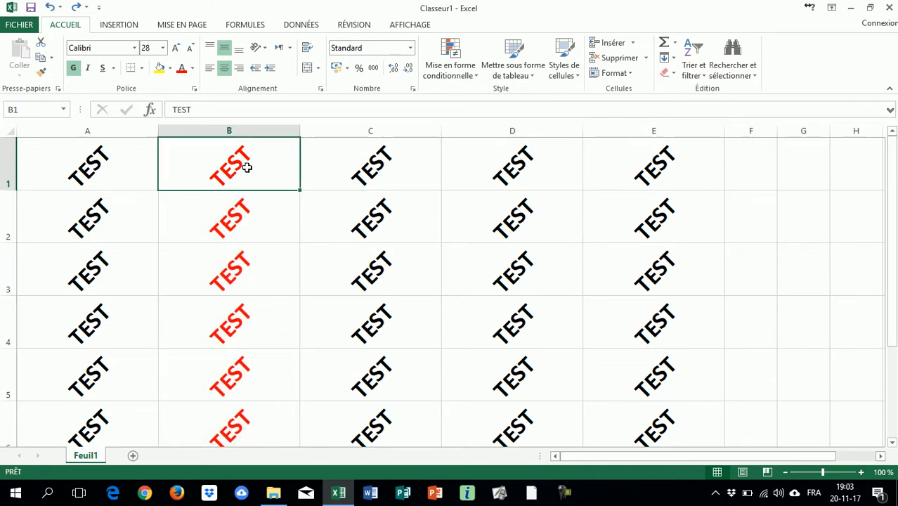
# Undo the last changes to restore the black text in column B.
pyautogui.click(248, 127)
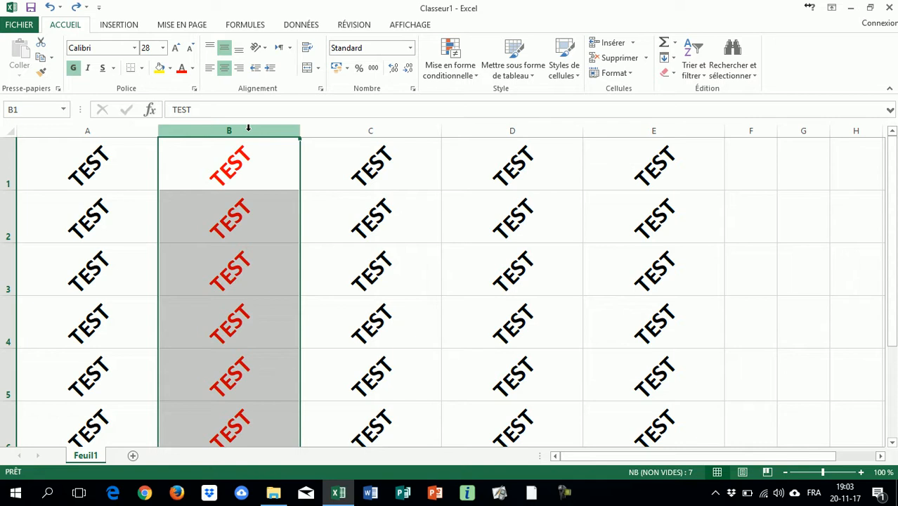
pyautogui.hotkey('ctrl', 'z')
pyautogui.hotkey('ctrl', 'z')
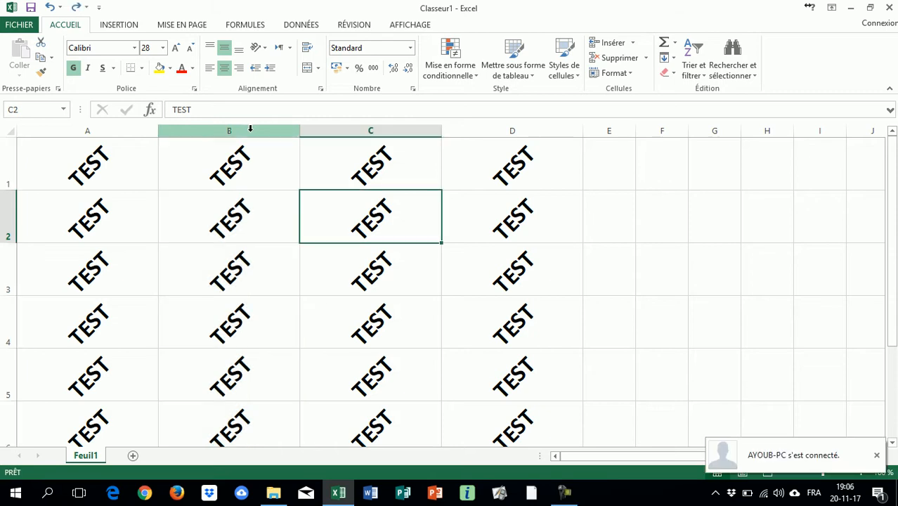
# Insert an empty column before column B.
pyautogui.click(250, 128)
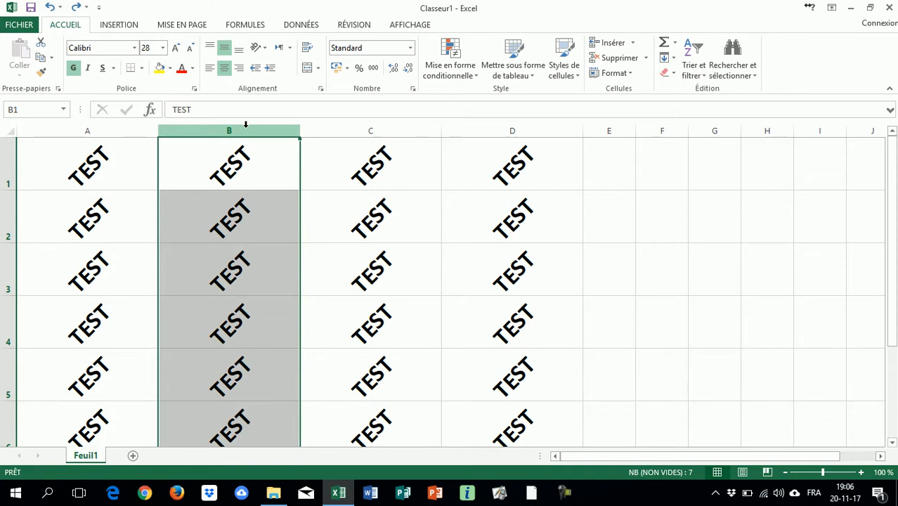
pyautogui.hotkey('ctrl', '+')
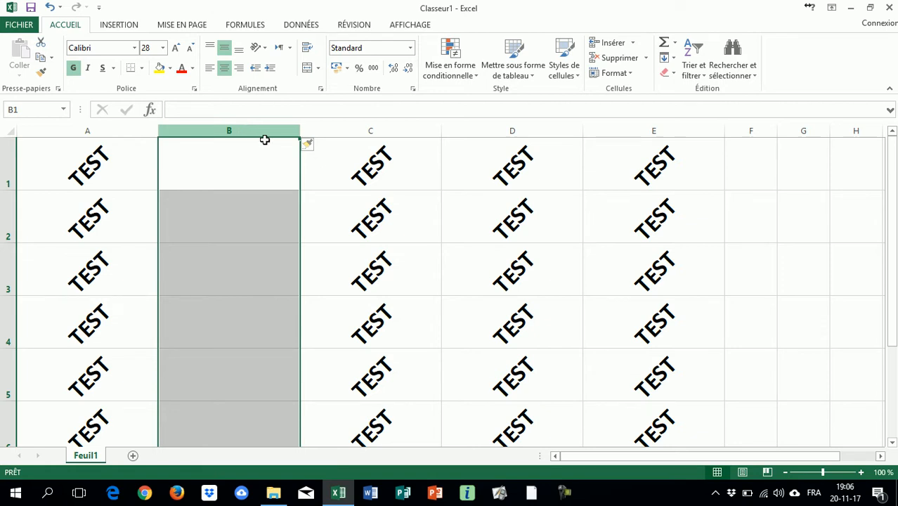
# Insert three empty columns at once before column C, using columns C to E as the selection.
pyautogui.click(330, 126)
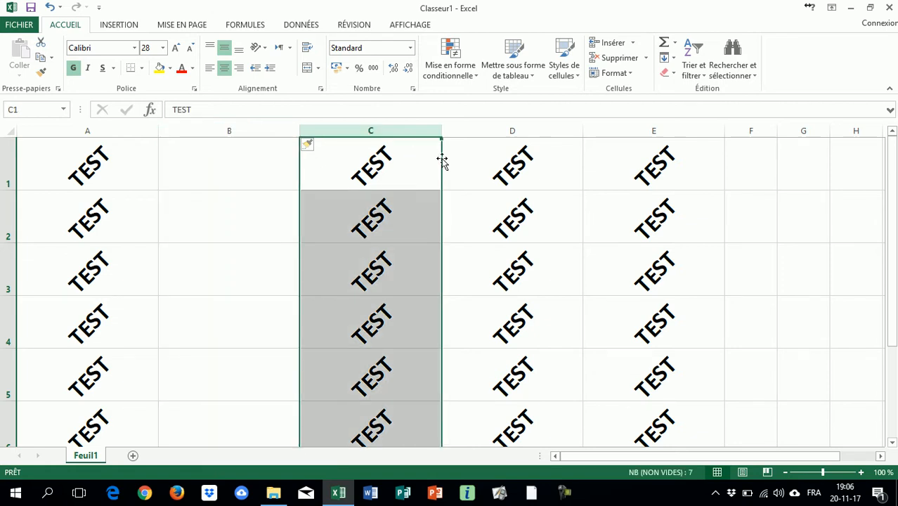
pyautogui.moveTo(397, 129); pyautogui.dragTo(600, 141)
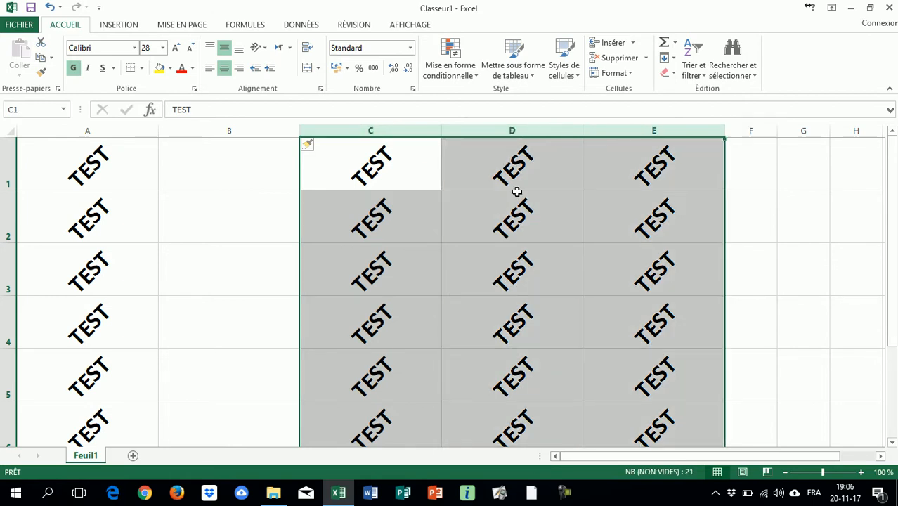
pyautogui.rightClick(516, 197)
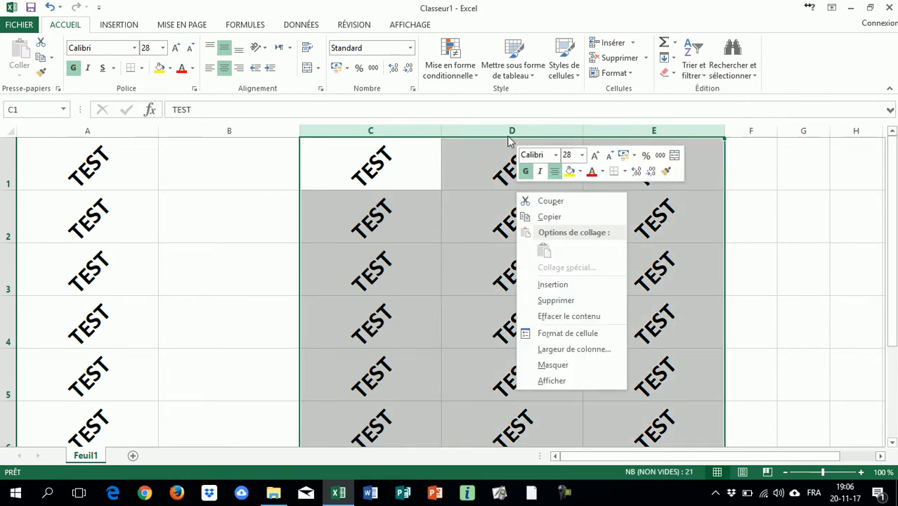
pyautogui.click(421, 132)
pyautogui.moveTo(422, 131); pyautogui.dragTo(618, 123)
pyautogui.hotkey('ctrl', '+')
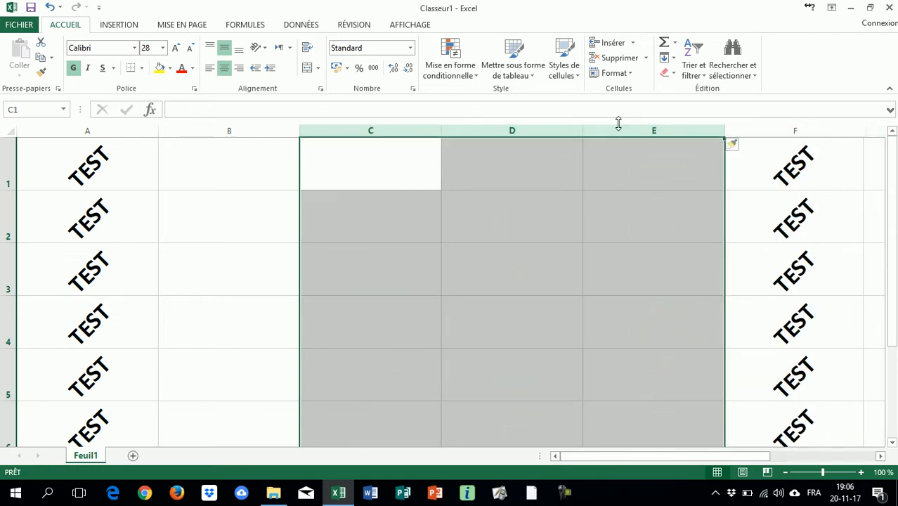
pyautogui.click(337, 187)
pyautogui.click(277, 177)
pyautogui.click(273, 228)
pyautogui.click(403, 204)
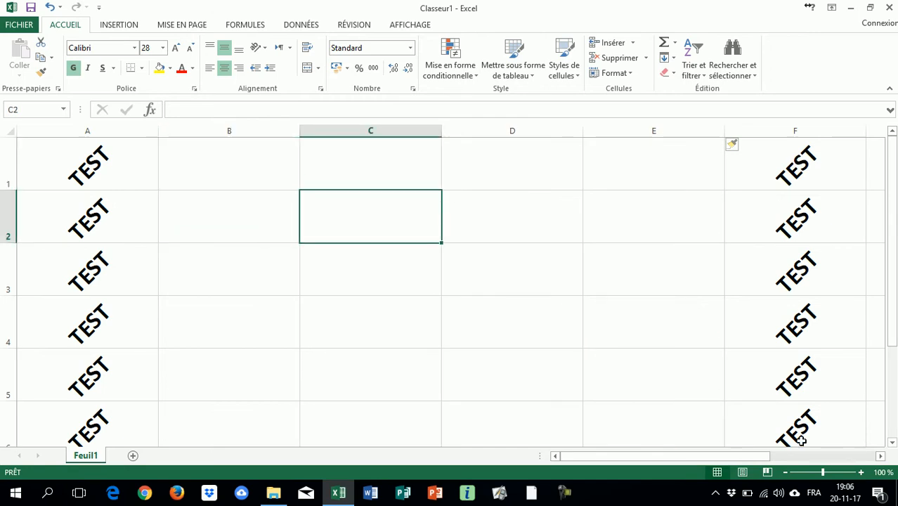
pyautogui.click(880, 456)
pyautogui.click(881, 456)
pyautogui.moveTo(808, 458); pyautogui.dragTo(753, 458)
# Set the three inserted columns to take their format from the column on their right (Format identique à celui de droite).
pyautogui.click(735, 144)
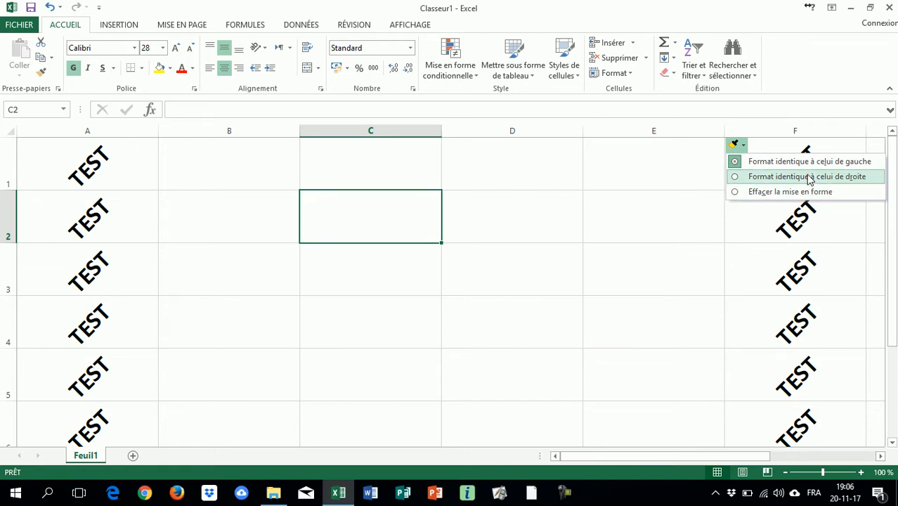
pyautogui.click(807, 176)
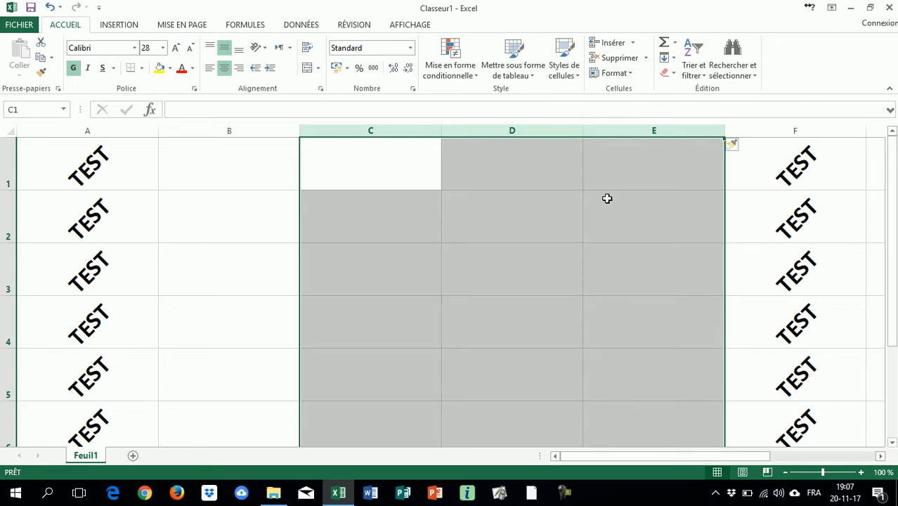
pyautogui.click(489, 198)
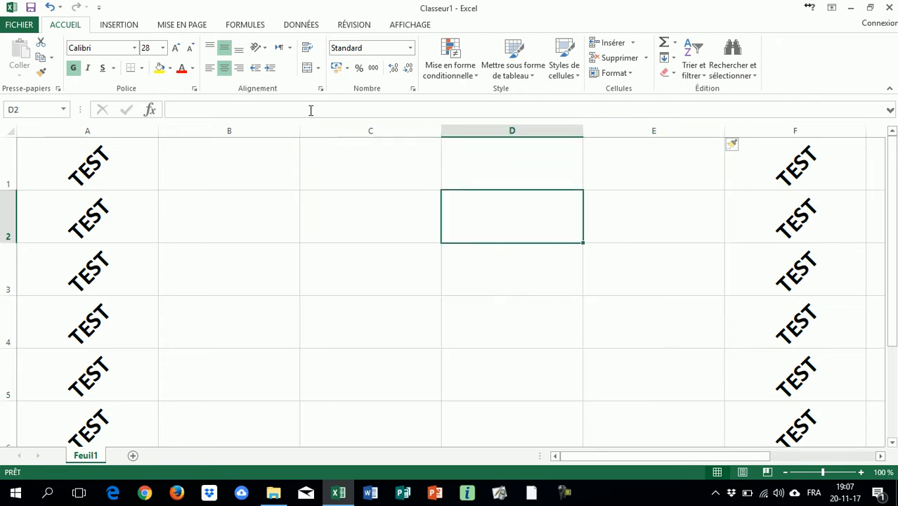
# Undo the column insertions and select cell B1.
pyautogui.hotkey('ctrl', 'z')
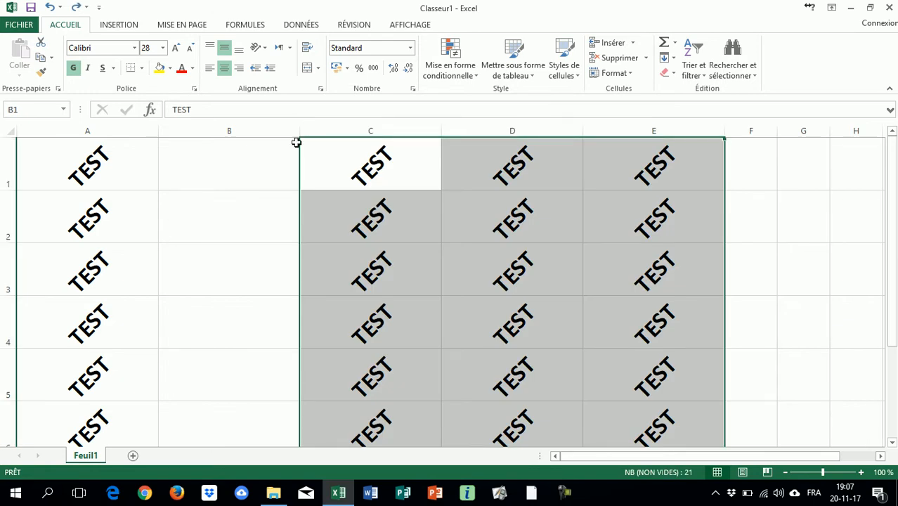
pyautogui.click(279, 146)
# Narrow column B to less than half its width and select the entire column C.
pyautogui.moveTo(299, 129); pyautogui.dragTo(214, 149)
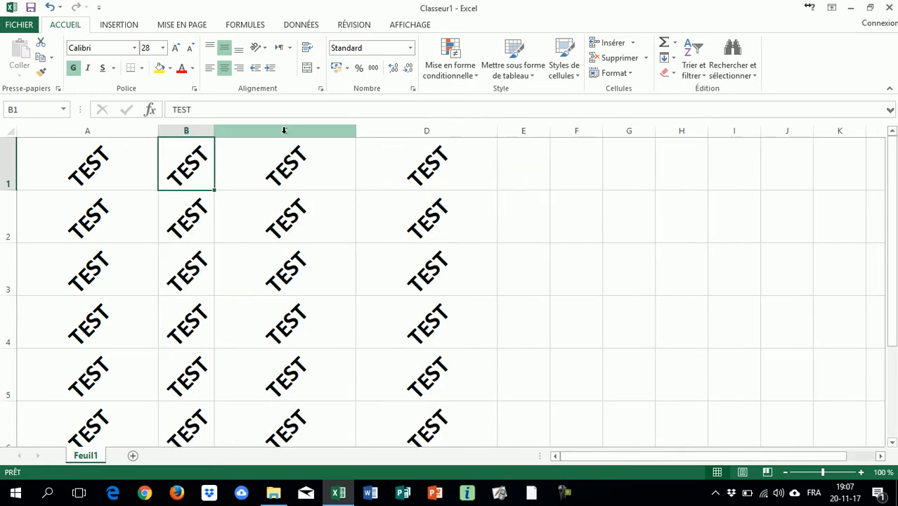
pyautogui.click(285, 129)
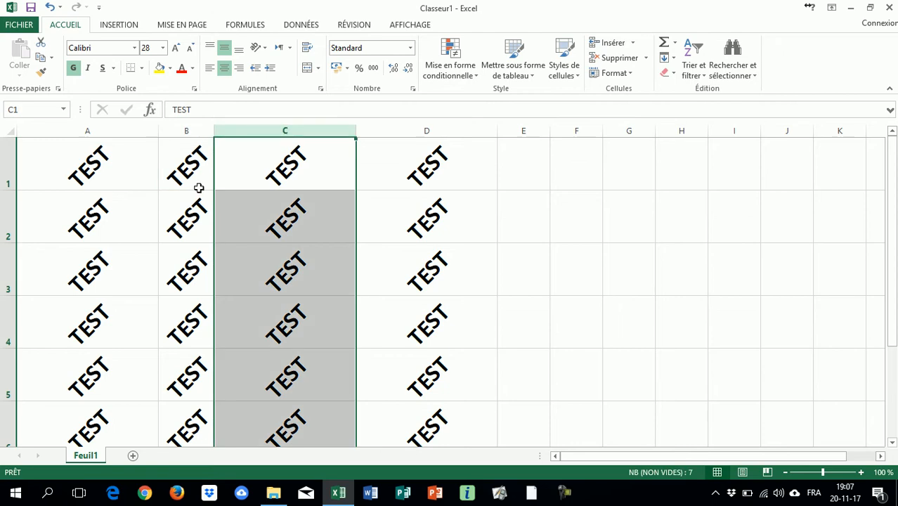
# Insert an empty column before column C and give it the format of the column on its right (Format identique à celui de droite).
pyautogui.rightClick(300, 133)
pyautogui.click(275, 131)
pyautogui.hotkey('ctrl', '+')
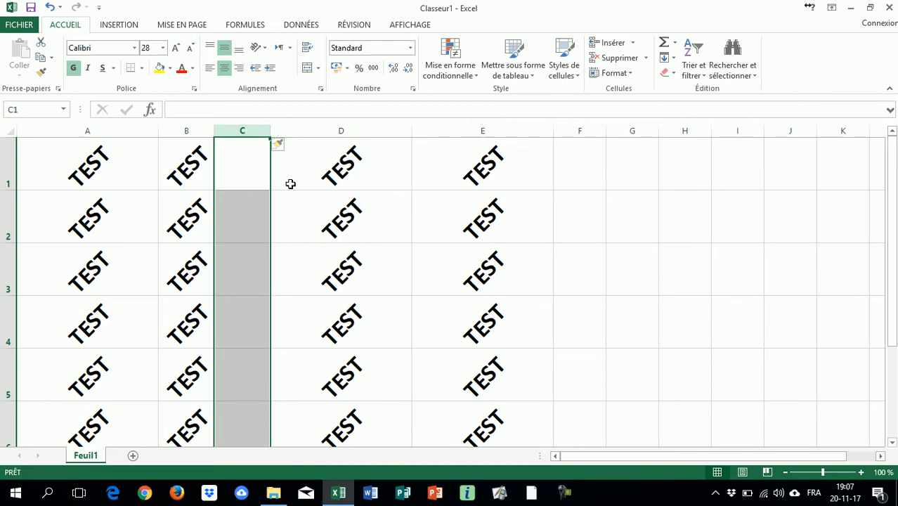
pyautogui.click(278, 144)
pyautogui.click(330, 178)
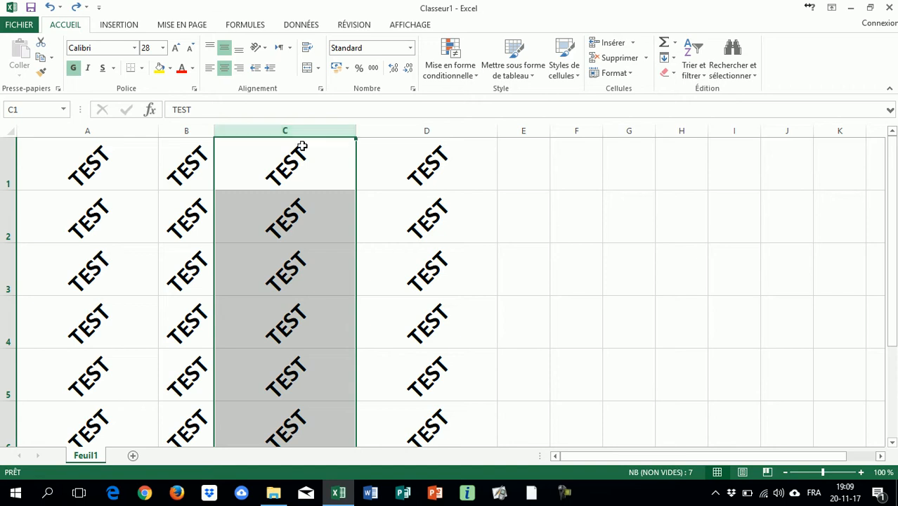
# Insert one blank column ahead of column C, formatted like its right-hand neighbour (Format identique à celui de droite), and undo the insertion.
pyautogui.rightClick(307, 129)
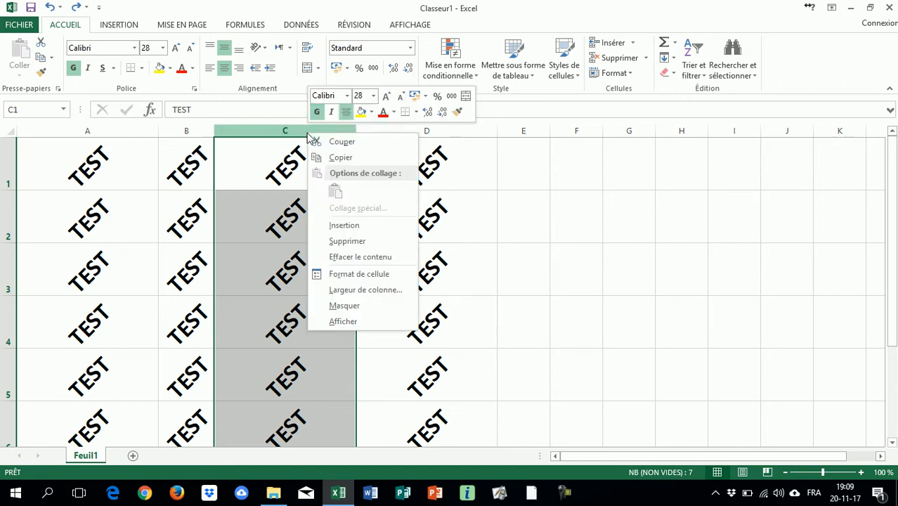
pyautogui.click(330, 229)
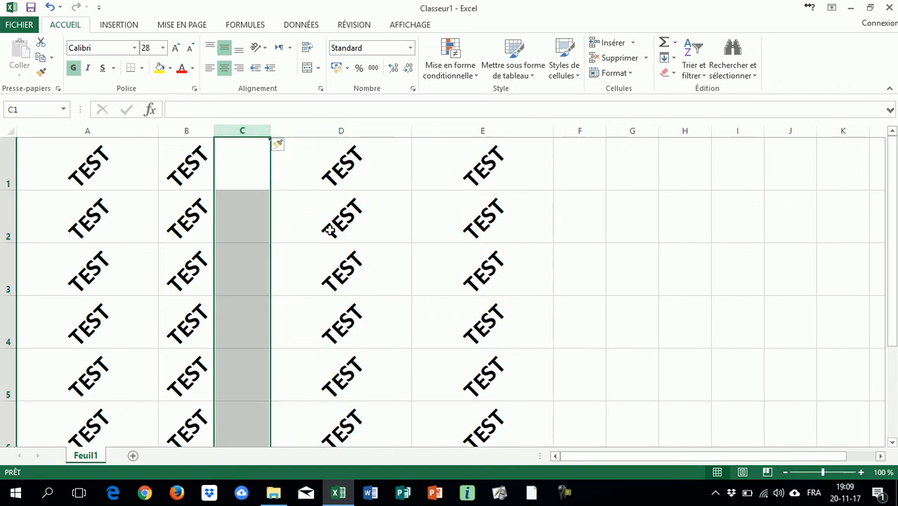
pyautogui.click(281, 147)
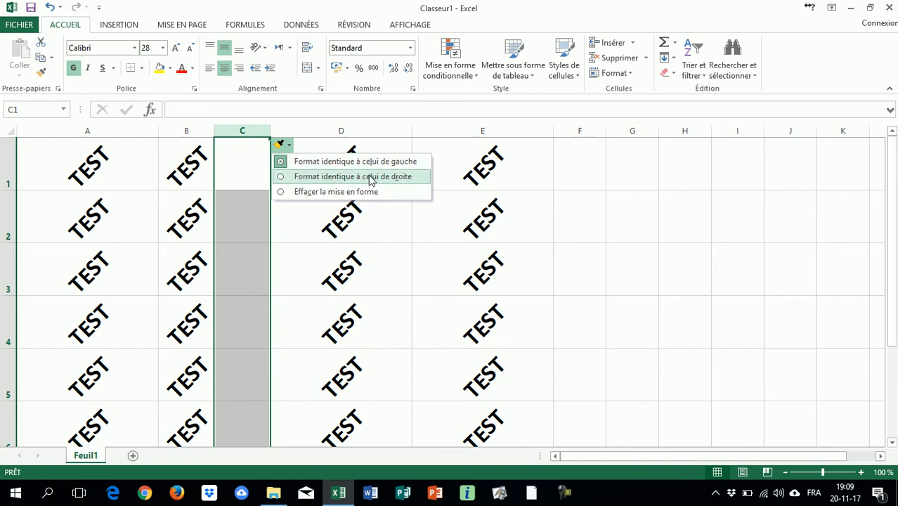
pyautogui.click(311, 180)
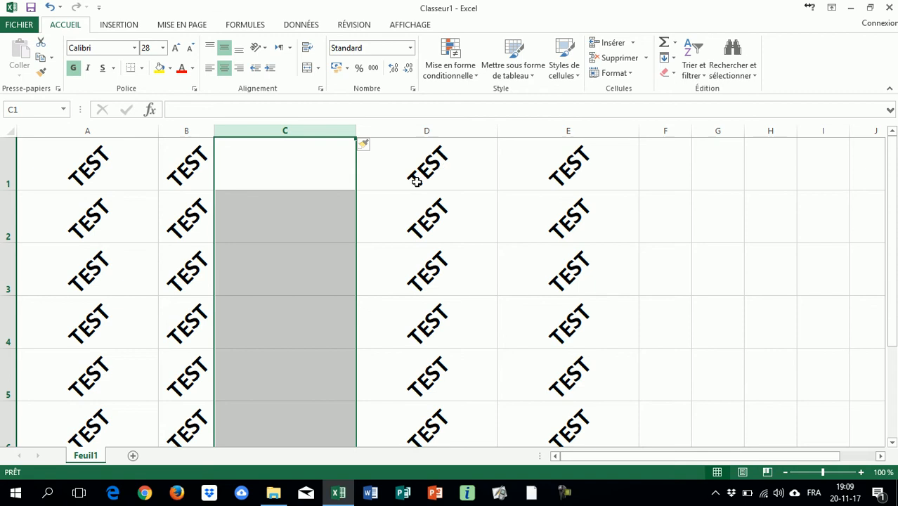
pyautogui.click(407, 130)
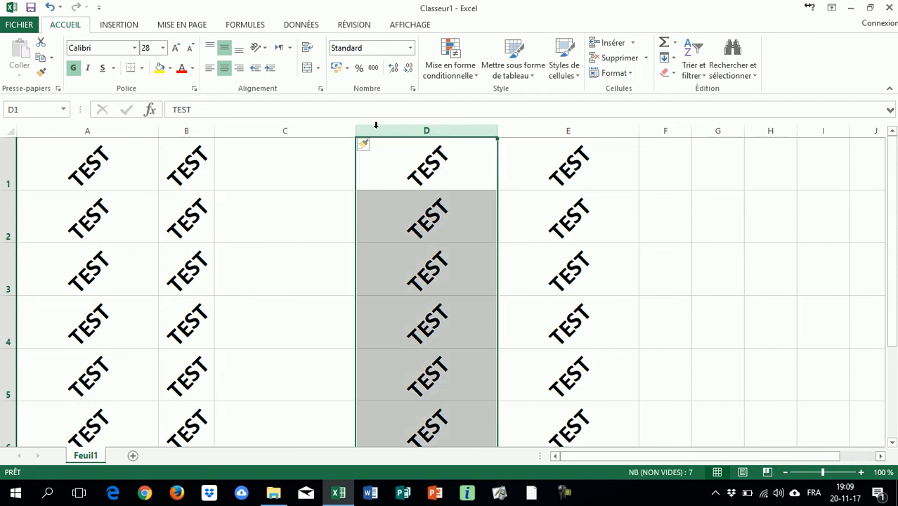
pyautogui.hotkey('ctrl', 'z')
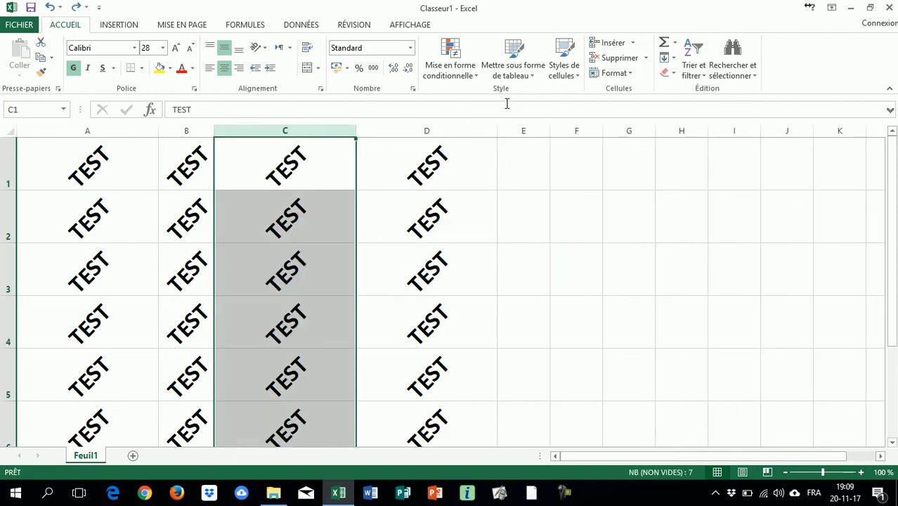
# Use Insérer des cellules to add a column before the selected column C, formatted like the column on its right (Format identique à celui de droite).
pyautogui.click(632, 43)
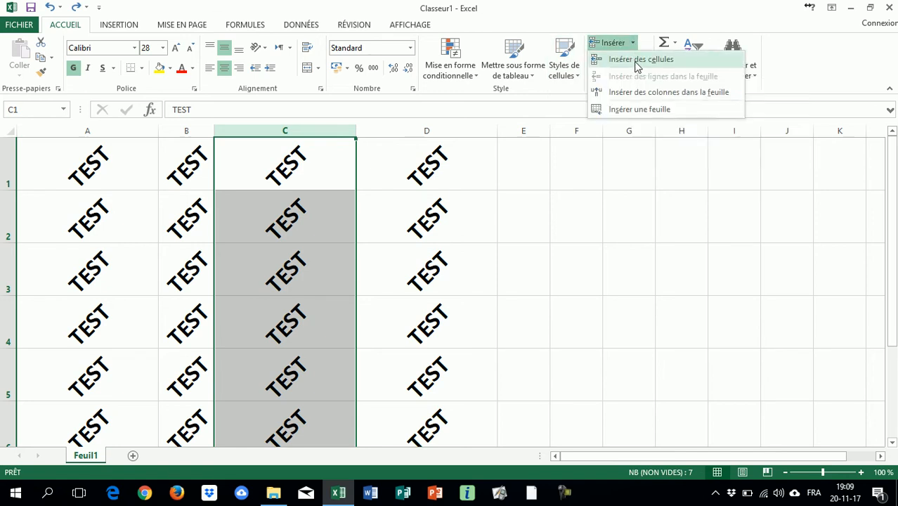
pyautogui.click(645, 62)
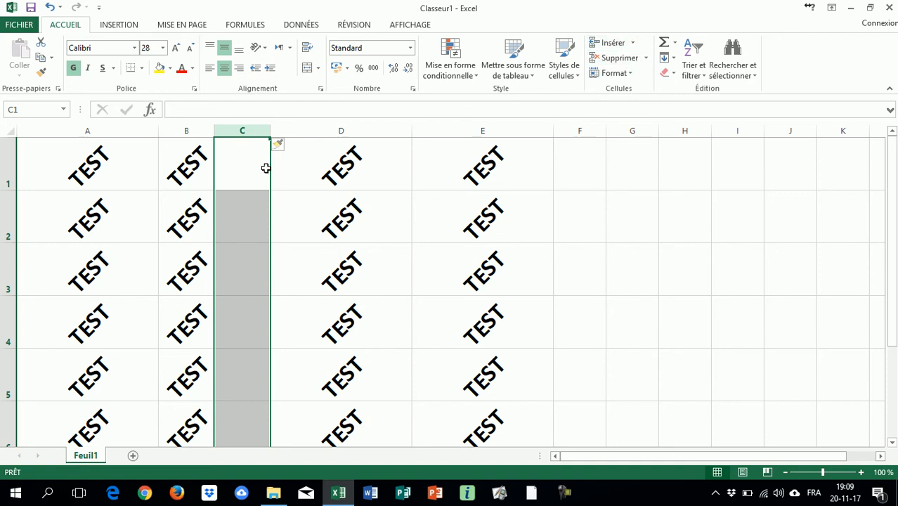
pyautogui.click(280, 145)
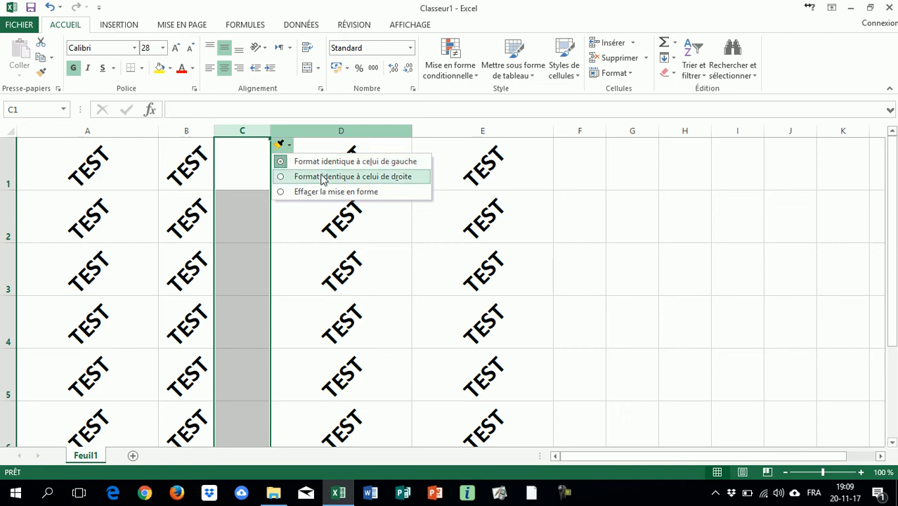
pyautogui.click(322, 177)
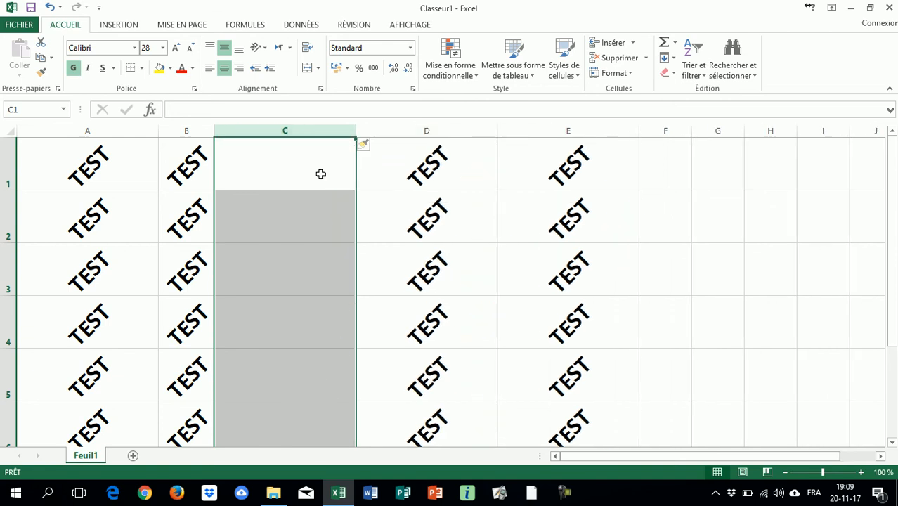